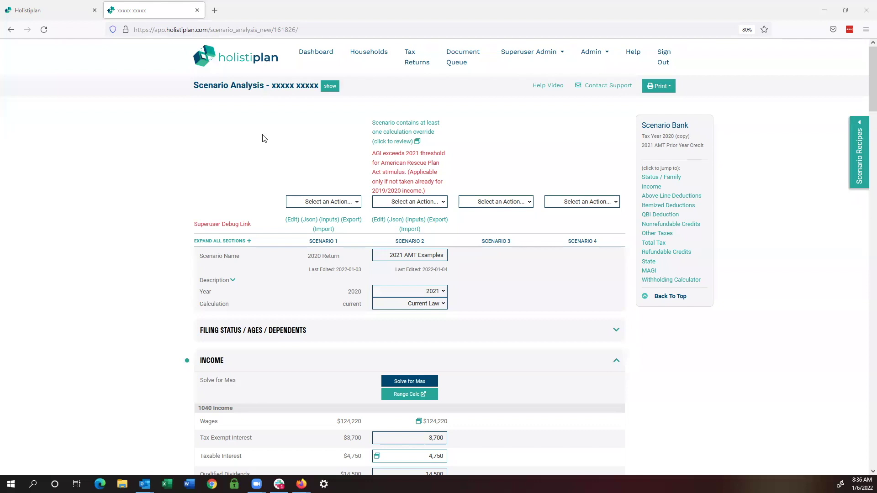
- Scroll down to scenario 2's 2i Incentive Stock Options row in the AMT section
{"action": "scroll", "coordinate": [256, 145], "scroll_direction": "down", "scroll_amount": 15}
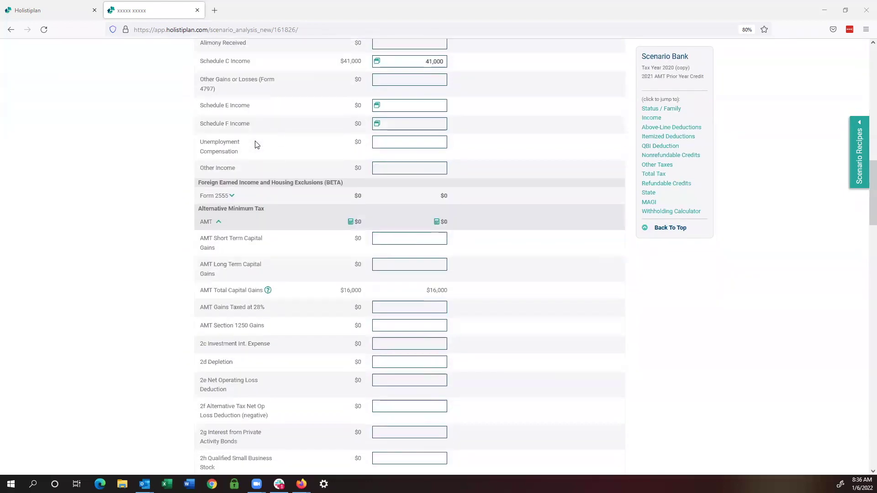
{"action": "scroll", "coordinate": [256, 145], "scroll_direction": "down", "scroll_amount": 3}
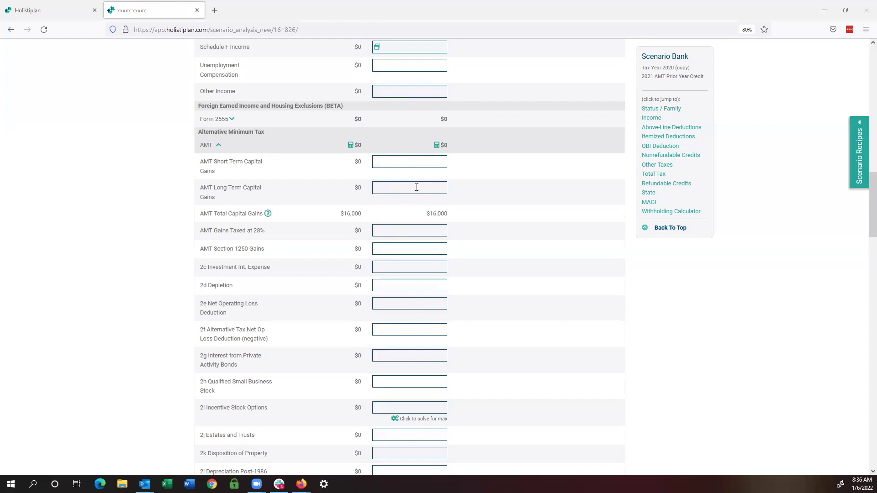
{"action": "scroll", "coordinate": [405, 185], "scroll_direction": "up", "scroll_amount": 6}
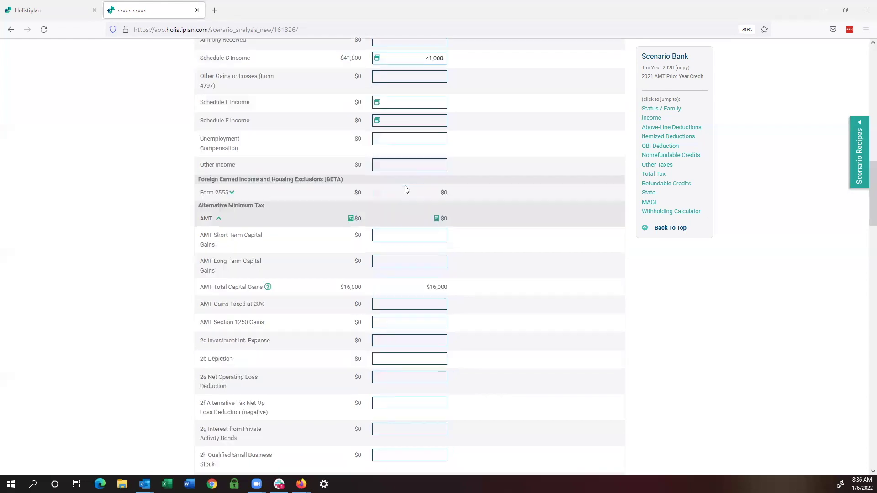
{"action": "scroll", "coordinate": [405, 188], "scroll_direction": "up", "scroll_amount": 7}
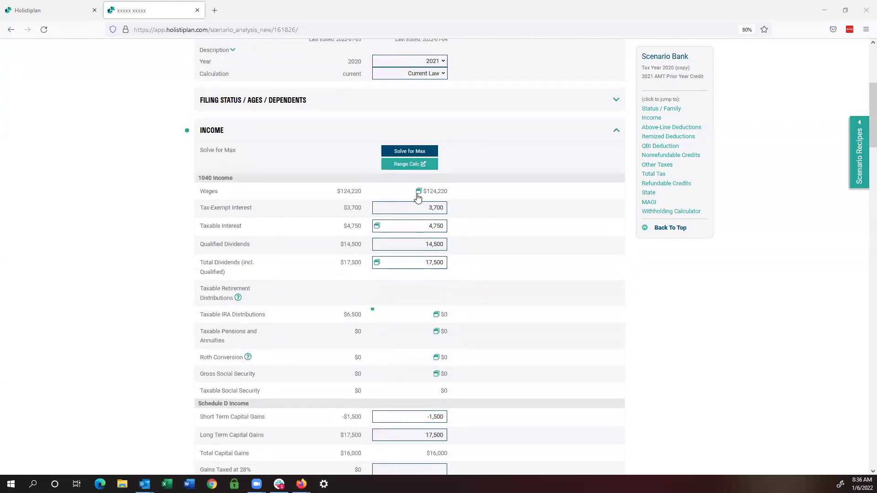
{"action": "scroll", "coordinate": [402, 289], "scroll_direction": "down", "scroll_amount": 4}
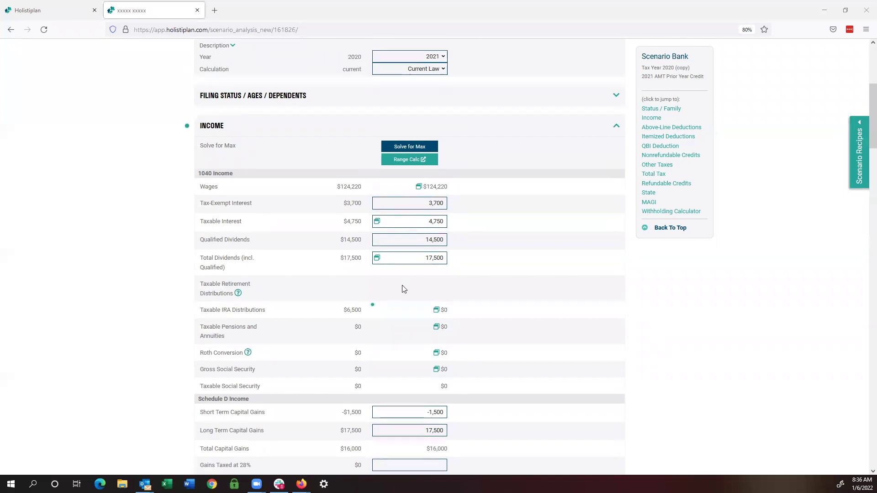
{"action": "scroll", "coordinate": [403, 288], "scroll_direction": "down", "scroll_amount": 3}
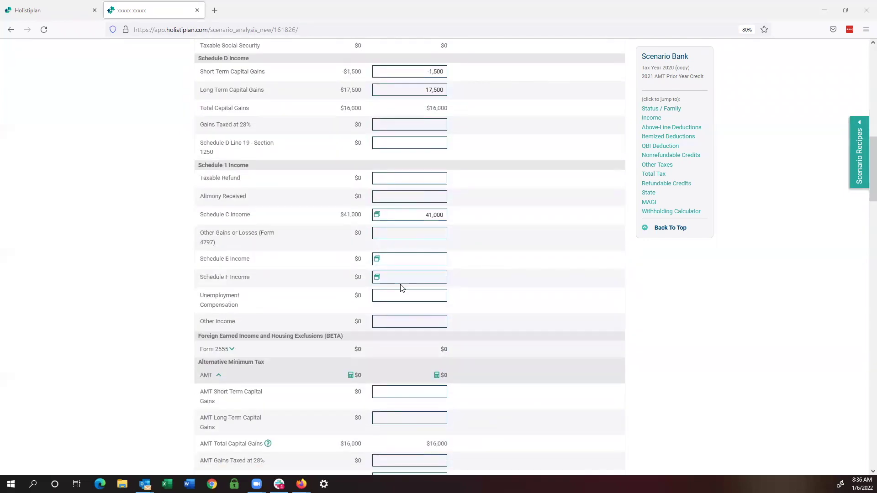
{"action": "scroll", "coordinate": [402, 288], "scroll_direction": "down", "scroll_amount": 5}
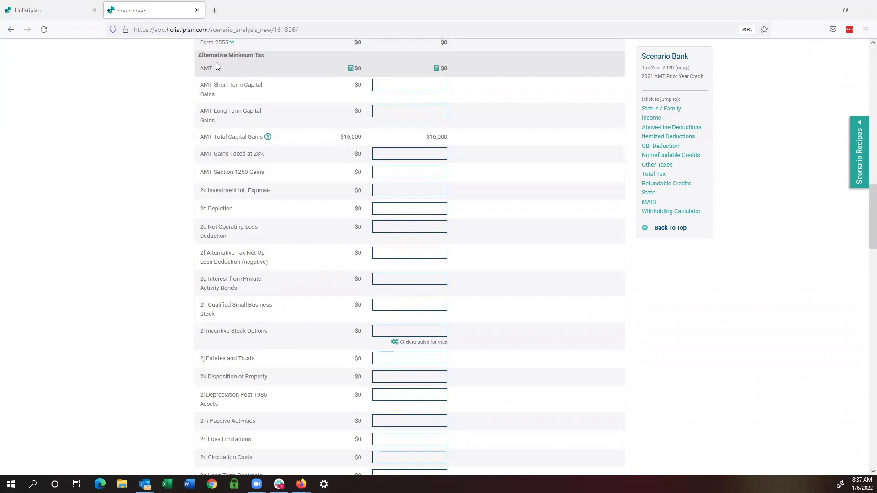
{"action": "mouse_move", "coordinate": [218, 70]}
- Solve for the $59,085 max before AMT and enter 59,000 as incentive stock options
{"action": "left_click", "coordinate": [395, 346]}
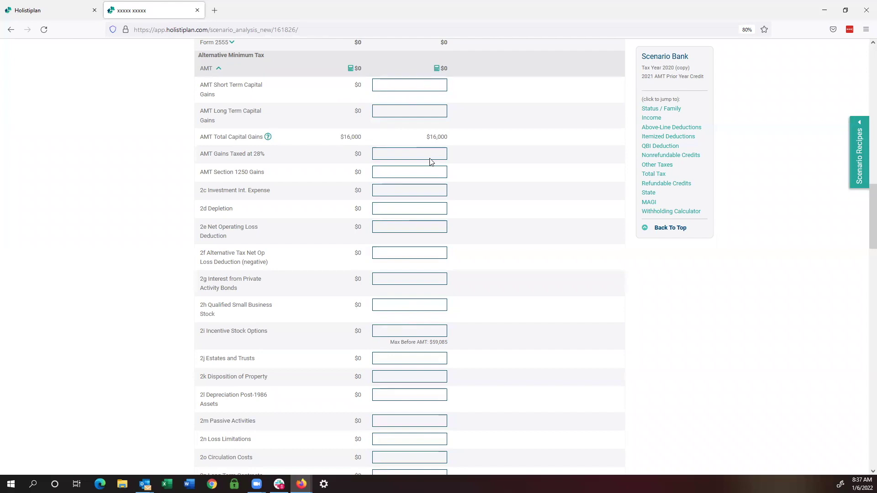
{"action": "left_click", "coordinate": [427, 326]}
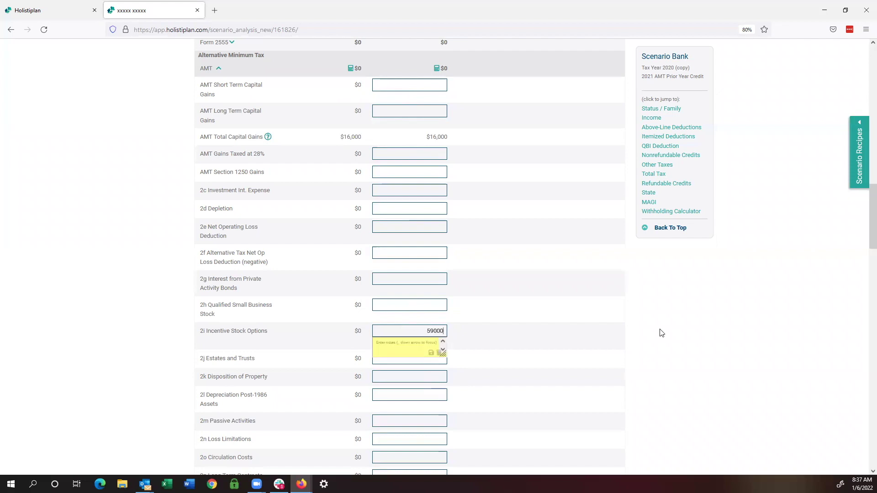
{"action": "left_click", "coordinate": [698, 328]}
{"action": "type", "text": "59000"}
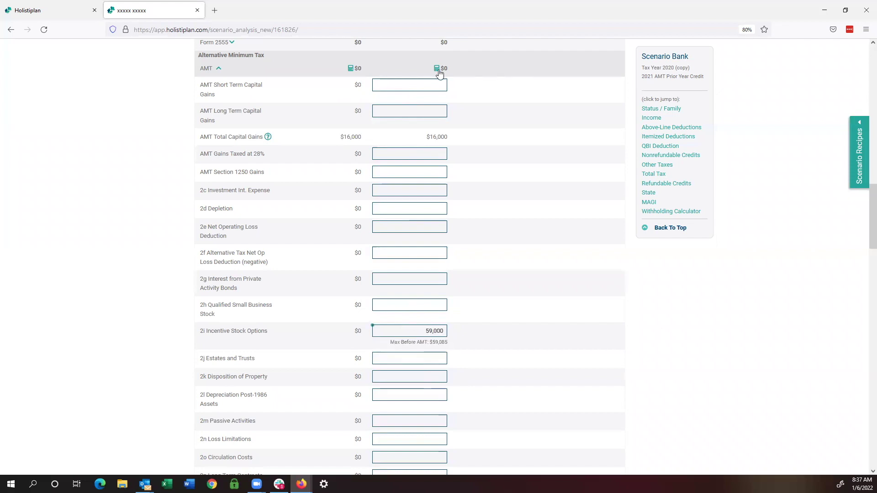
- Change the incentive stock options amount to 59,086, pushing AMT to $1
{"action": "left_click", "coordinate": [412, 334]}
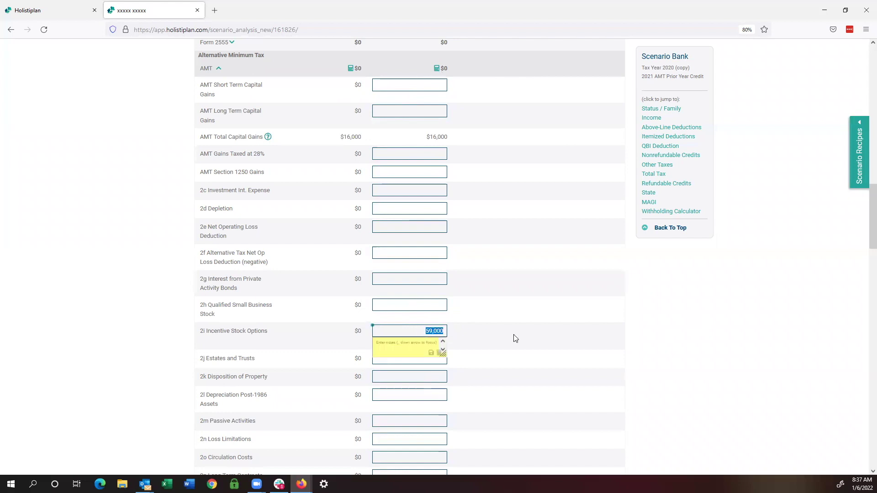
{"action": "type", "text": "59086"}
{"action": "left_click", "coordinate": [712, 369]}
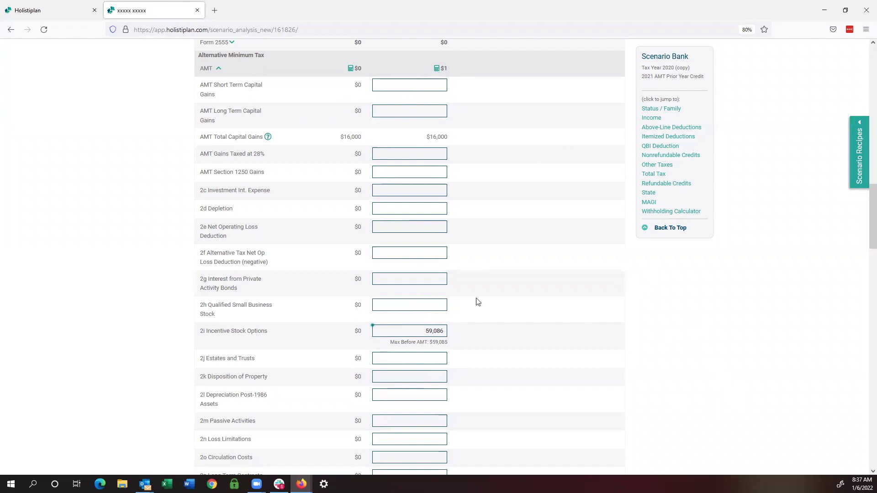
{"action": "left_click", "coordinate": [422, 333]}
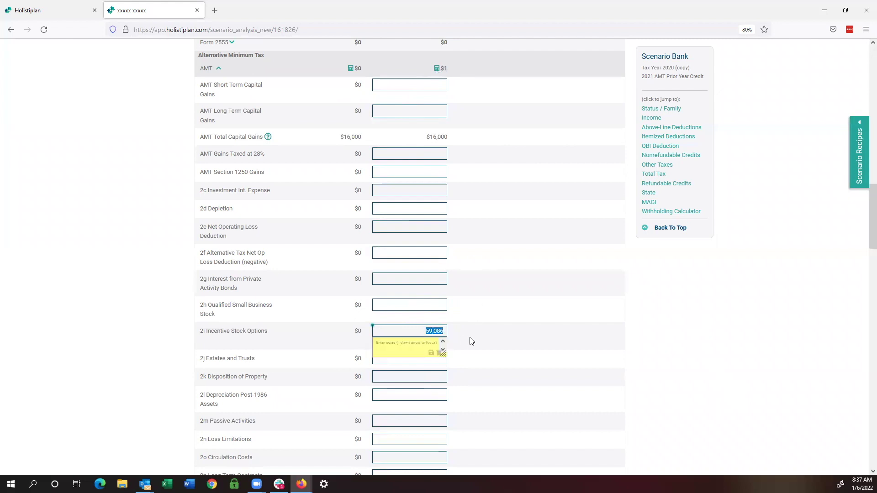
{"action": "left_click", "coordinate": [657, 301]}
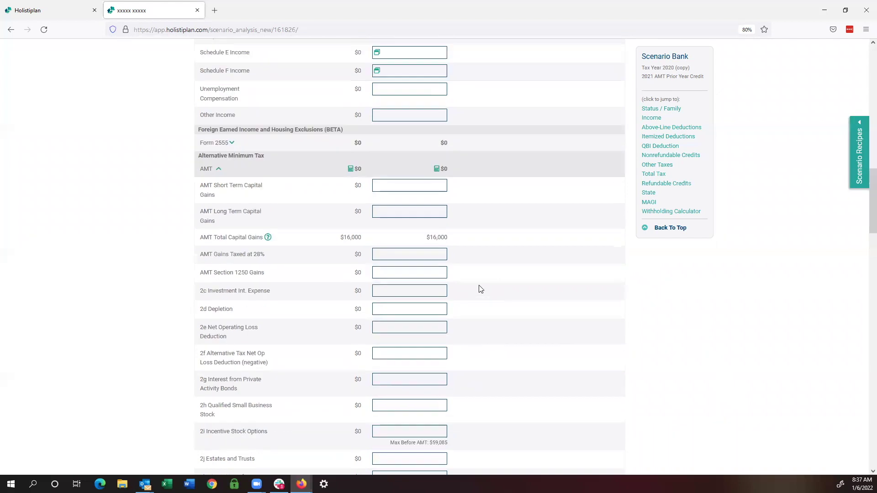
{"action": "scroll", "coordinate": [480, 289], "scroll_direction": "up", "scroll_amount": 15}
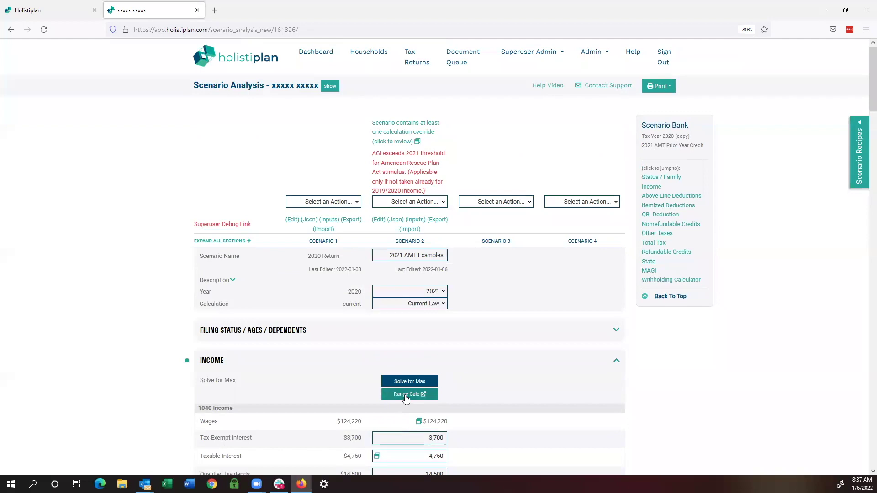
{"action": "left_click", "coordinate": [405, 396]}
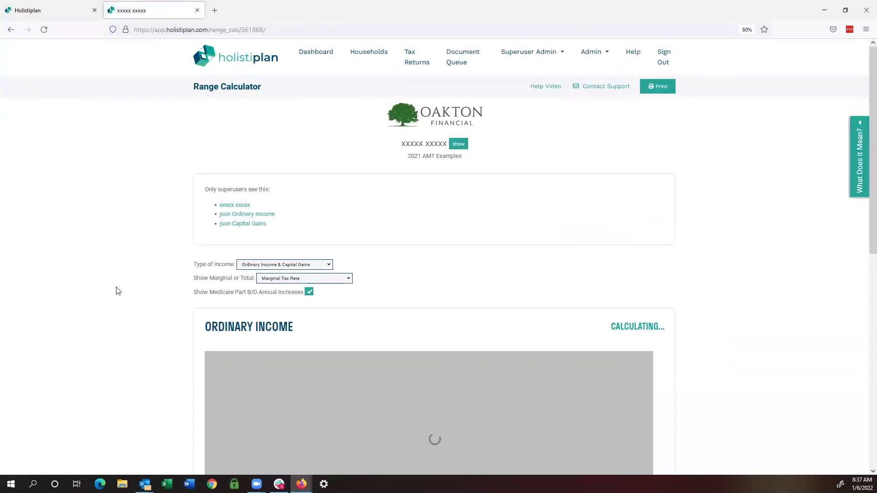
{"action": "scroll", "coordinate": [119, 290], "scroll_direction": "down", "scroll_amount": 2}
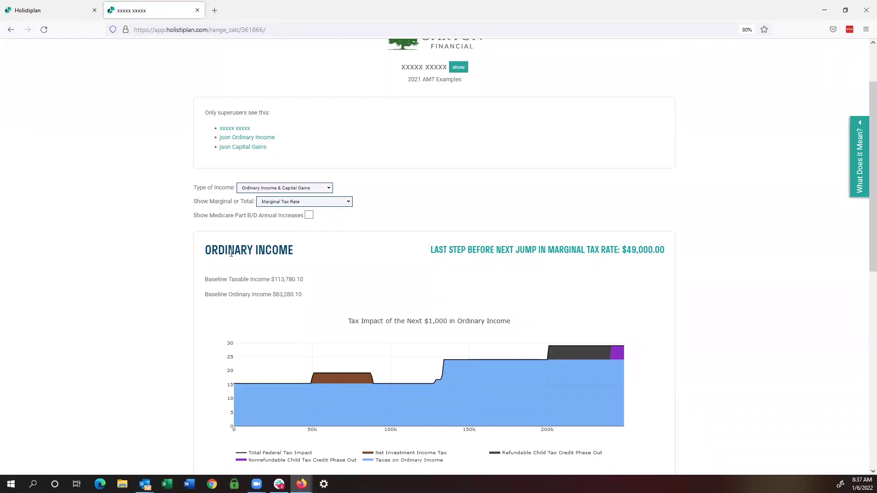
{"action": "scroll", "coordinate": [230, 274], "scroll_direction": "down", "scroll_amount": 5}
{"action": "scroll", "coordinate": [227, 314], "scroll_direction": "up", "scroll_amount": 3}
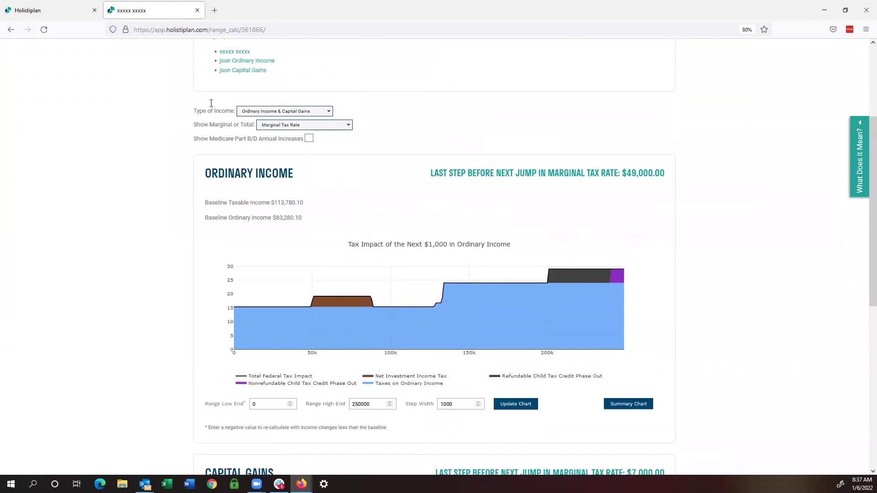
{"action": "left_click", "coordinate": [328, 112]}
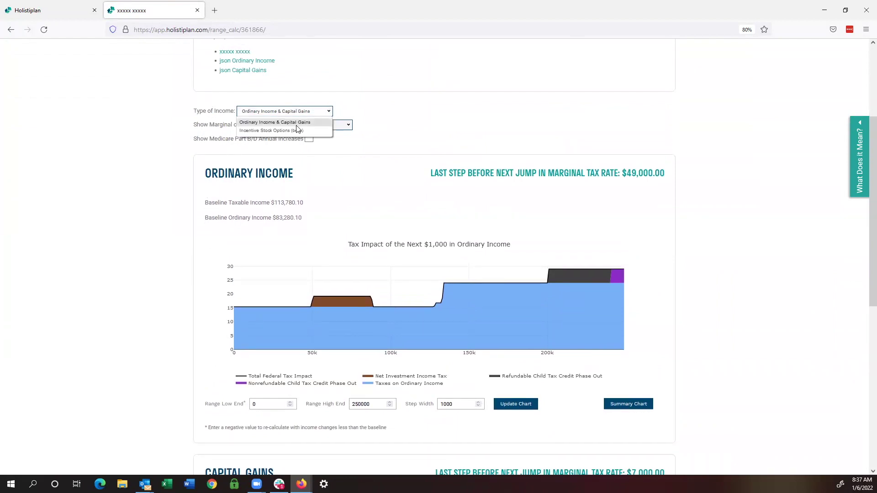
{"action": "left_click", "coordinate": [284, 131]}
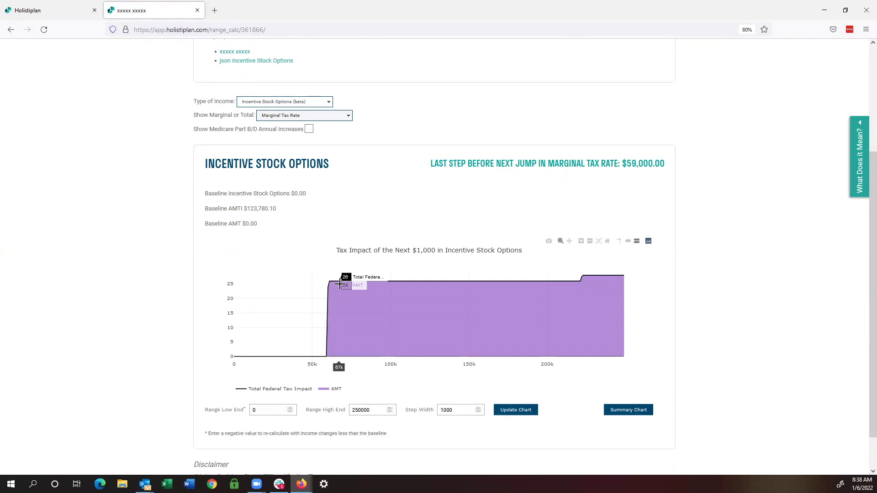
- Go back to Scenario Analysis and expand Nonrefundable Tax Credits to show the Prior Year AMT credit row
{"action": "left_click", "coordinate": [11, 31]}
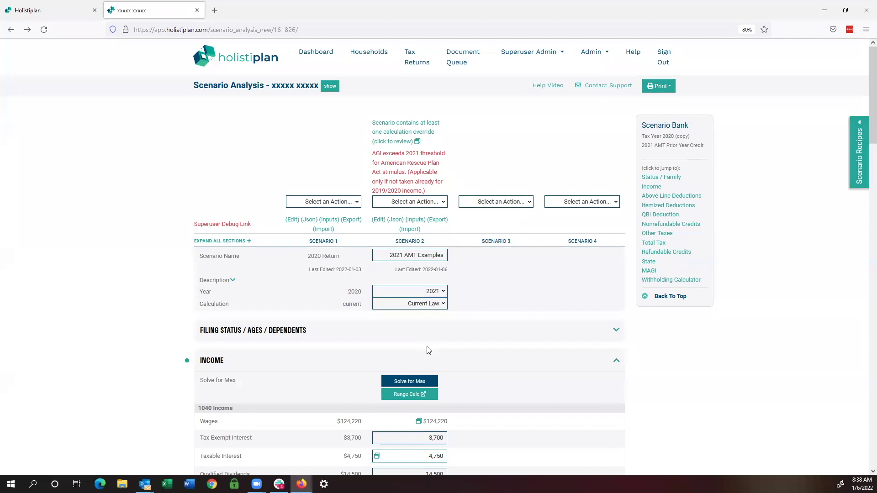
{"action": "scroll", "coordinate": [187, 329], "scroll_direction": "down", "scroll_amount": 10}
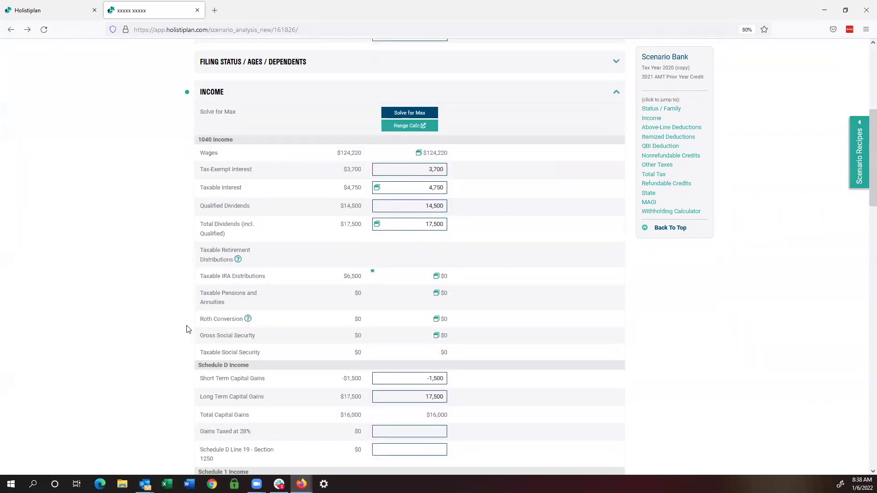
{"action": "scroll", "coordinate": [188, 328], "scroll_direction": "down", "scroll_amount": 6}
{"action": "scroll", "coordinate": [155, 345], "scroll_direction": "down", "scroll_amount": 3}
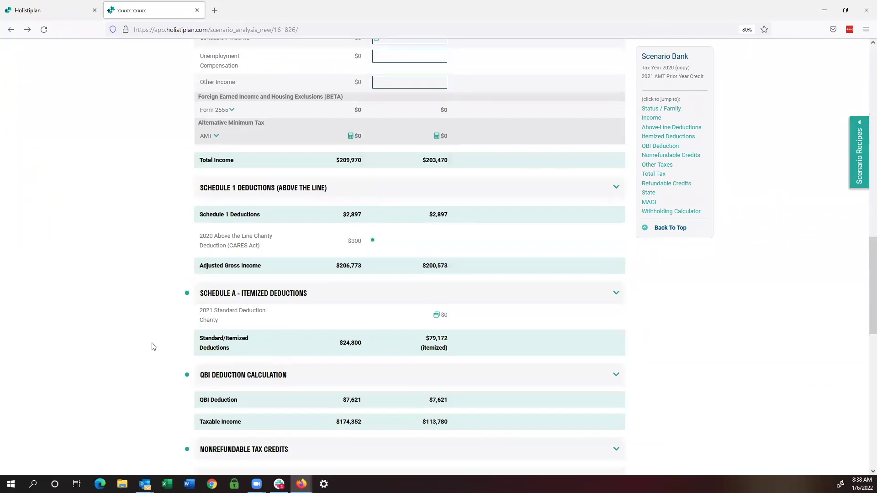
{"action": "left_click", "coordinate": [282, 354]}
{"action": "scroll", "coordinate": [137, 337], "scroll_direction": "down", "scroll_amount": 4}
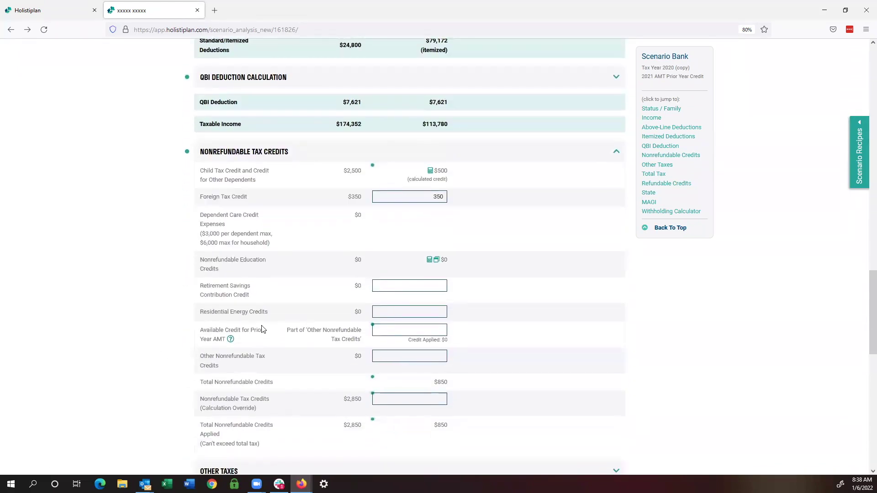
- Load '2021 AMT Prior Year Credit' from the Scenario Bank as Scenario 3, with $25,000 credit
{"action": "left_click", "coordinate": [691, 78]}
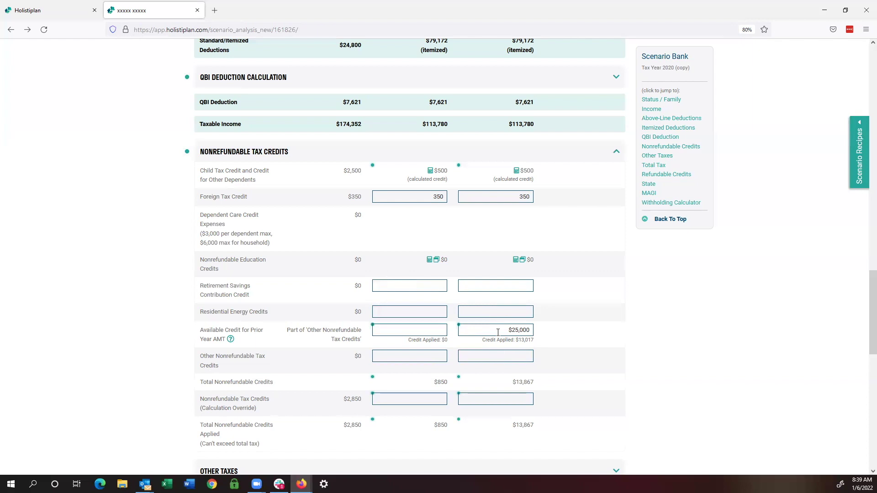
- Open Range Calc for Scenario 3's income, showing $113,780.10 baseline taxable income
{"action": "scroll", "coordinate": [498, 332], "scroll_direction": "up", "scroll_amount": 20}
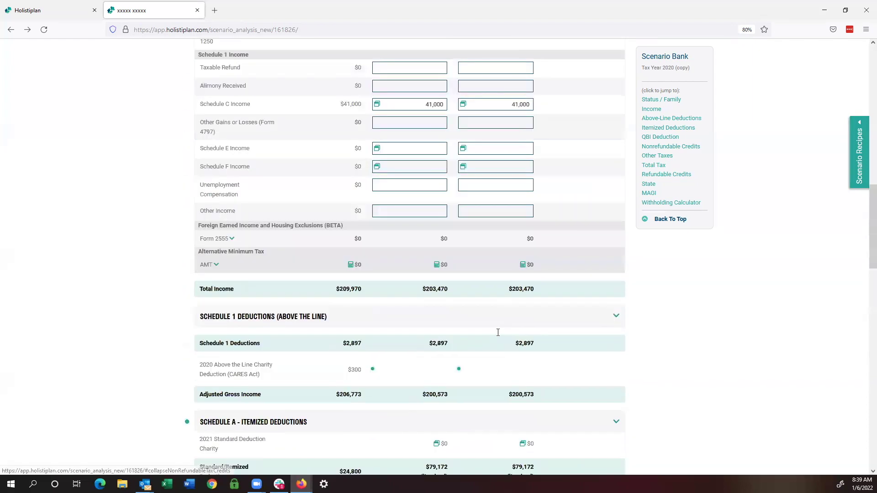
{"action": "scroll", "coordinate": [498, 332], "scroll_direction": "down", "scroll_amount": 1}
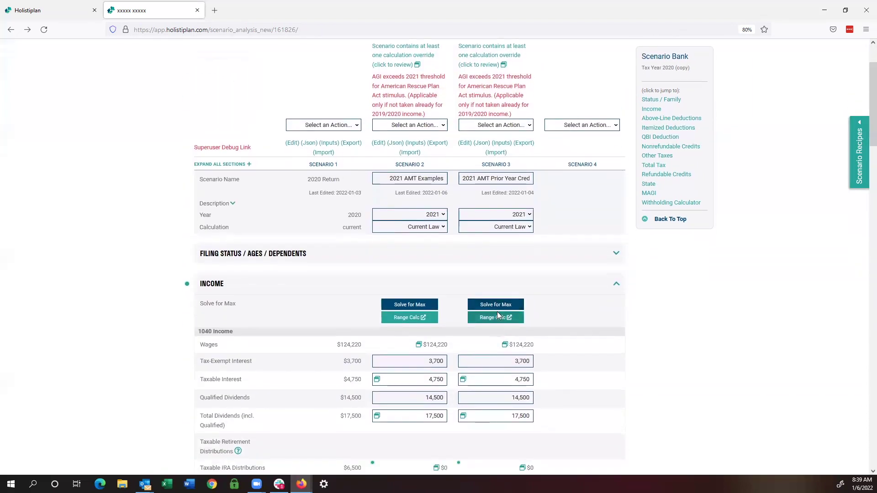
{"action": "left_click", "coordinate": [499, 318]}
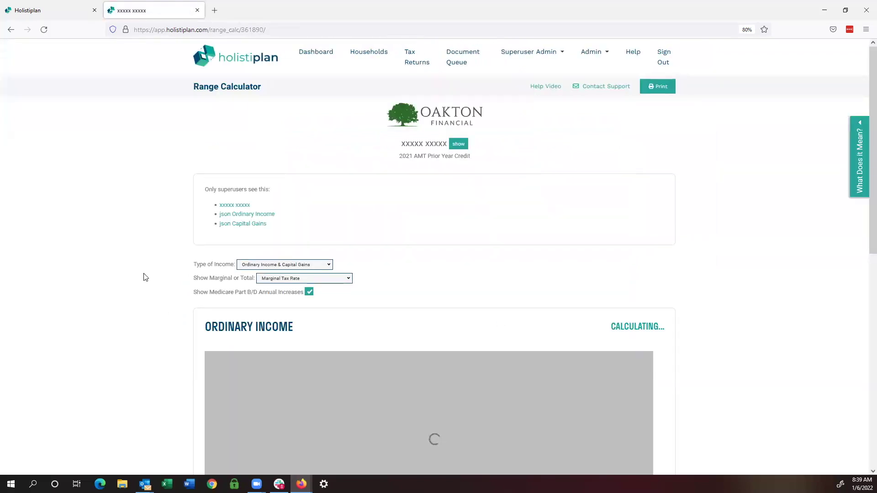
{"action": "scroll", "coordinate": [183, 302], "scroll_direction": "down", "scroll_amount": 3}
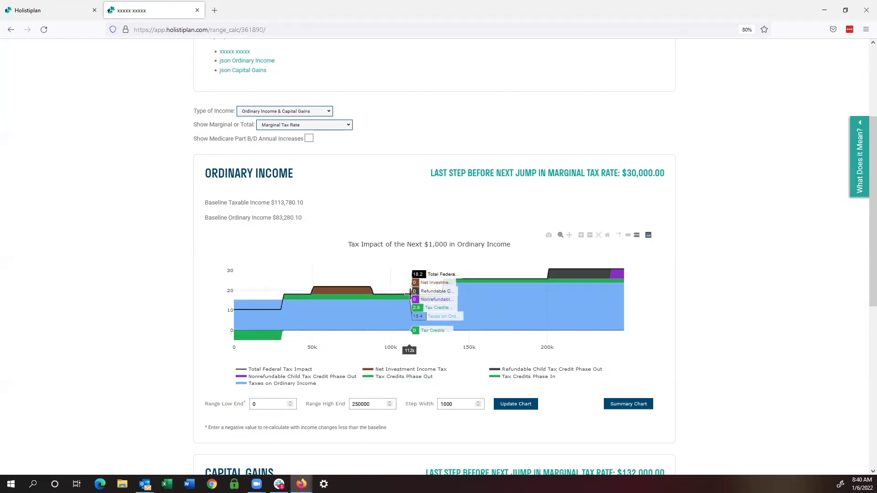
- Set Type of Income to 'Incentive Stock Options (beta)', with the next rate jump at $21,000
{"action": "left_click", "coordinate": [243, 114]}
{"action": "left_click", "coordinate": [251, 131]}
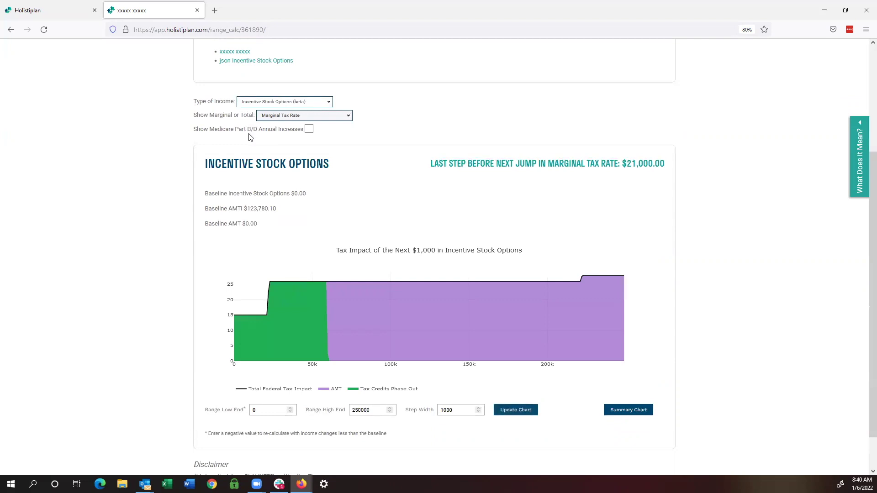
{"action": "mouse_move", "coordinate": [235, 315]}
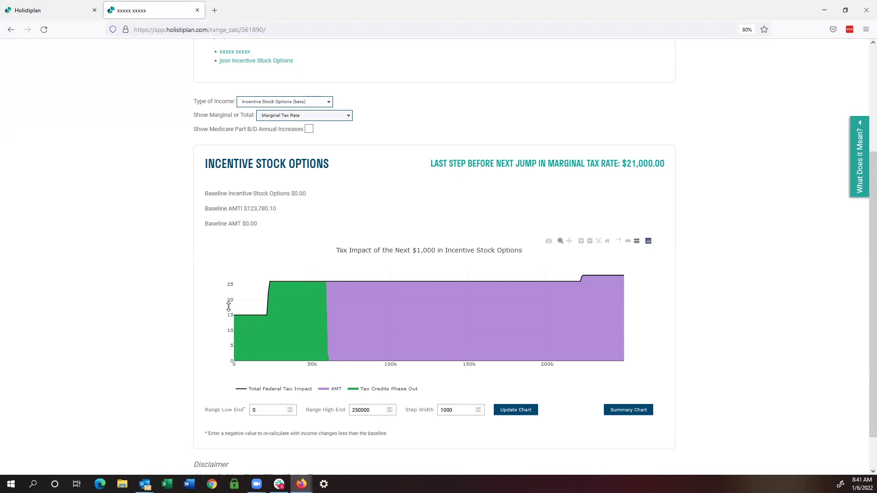
- Return to Scenario Analysis and expand the Alternative Minimum Tax section
{"action": "left_click", "coordinate": [10, 29]}
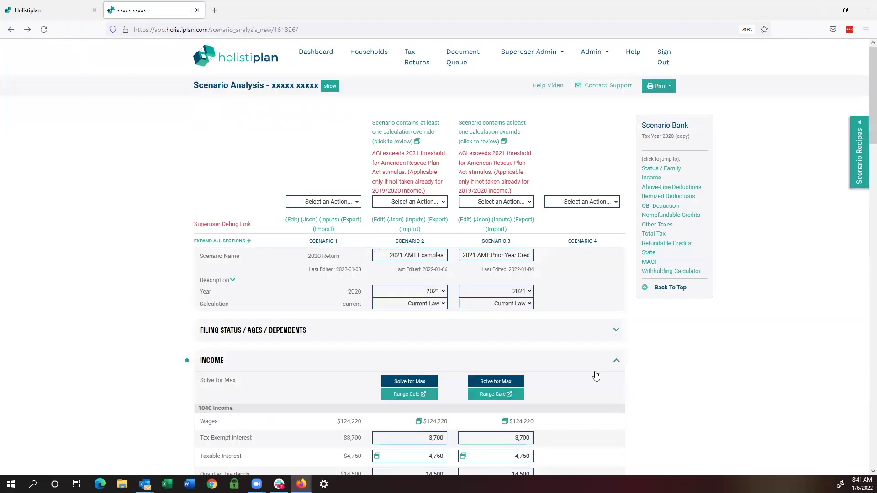
{"action": "scroll", "coordinate": [596, 375], "scroll_direction": "down", "scroll_amount": 5}
{"action": "scroll", "coordinate": [596, 374], "scroll_direction": "down", "scroll_amount": 15}
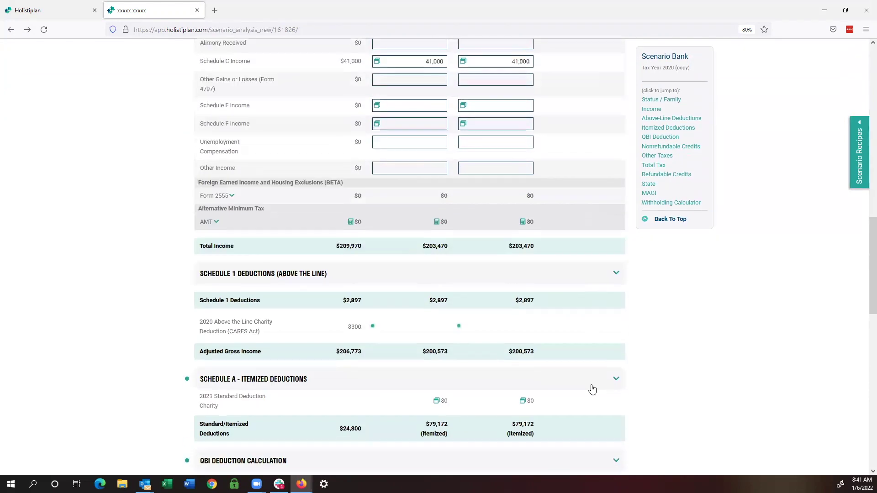
{"action": "scroll", "coordinate": [592, 388], "scroll_direction": "up", "scroll_amount": 10}
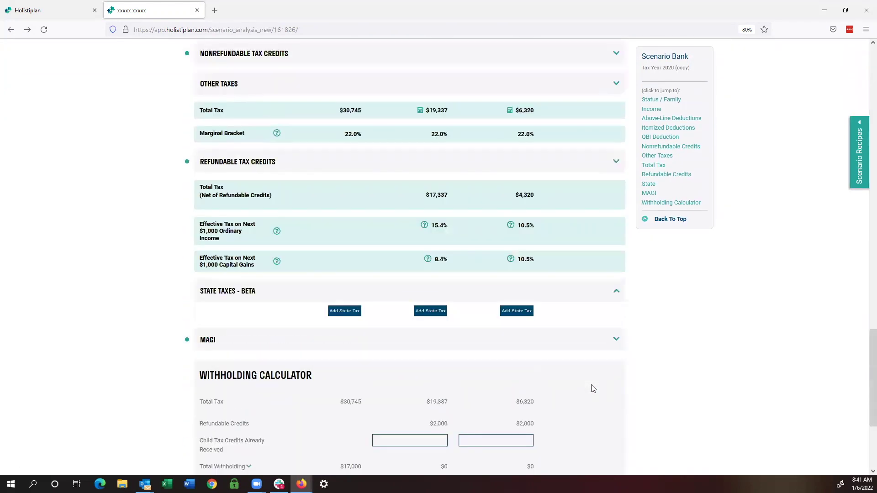
{"action": "scroll", "coordinate": [546, 367], "scroll_direction": "up", "scroll_amount": 2}
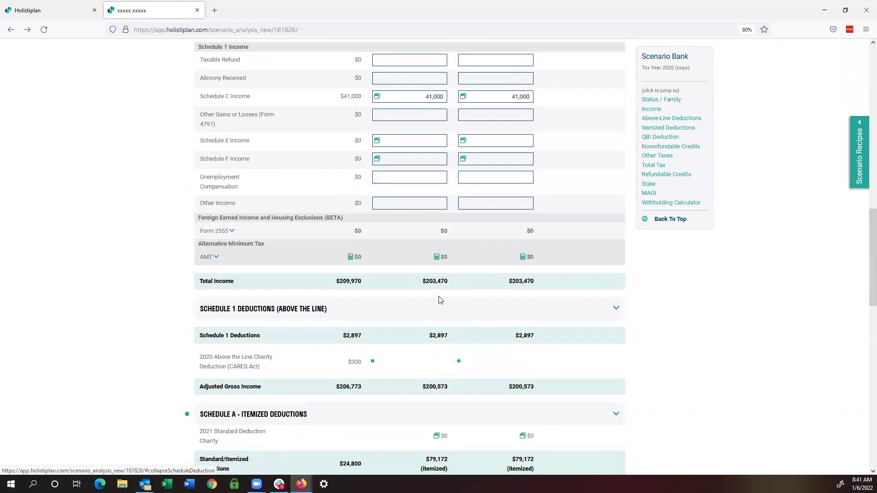
{"action": "left_click", "coordinate": [217, 257]}
- Solve Scenario 3's maximum incentive stock options before AMT, giving $59,085
{"action": "scroll", "coordinate": [646, 373], "scroll_direction": "down", "scroll_amount": 5}
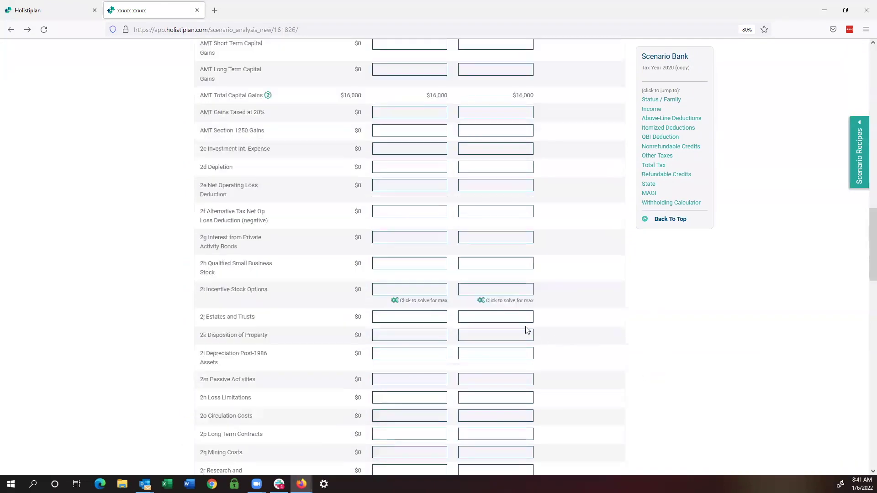
{"action": "left_click", "coordinate": [480, 301]}
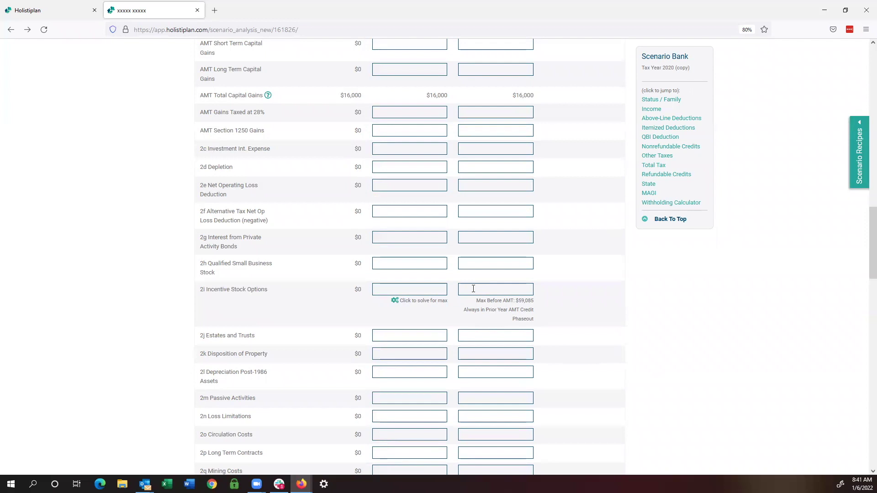
{"action": "scroll", "coordinate": [473, 289], "scroll_direction": "up", "scroll_amount": 20}
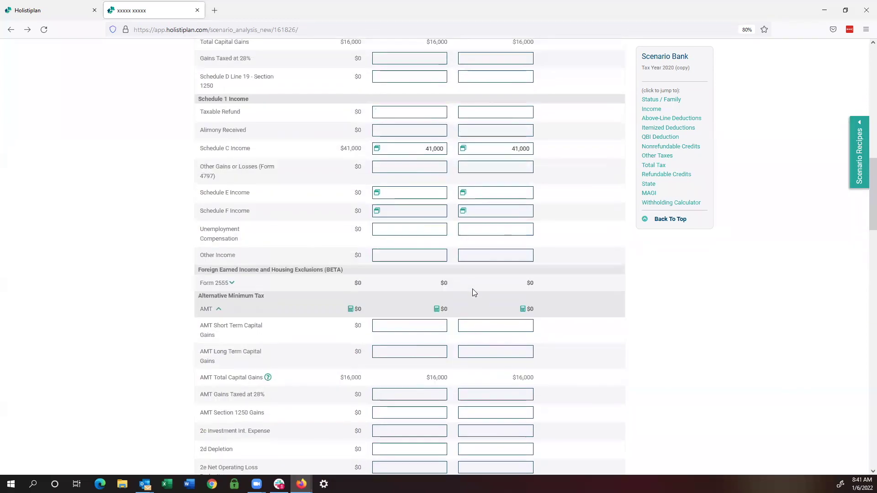
{"action": "scroll", "coordinate": [474, 293], "scroll_direction": "up", "scroll_amount": 5}
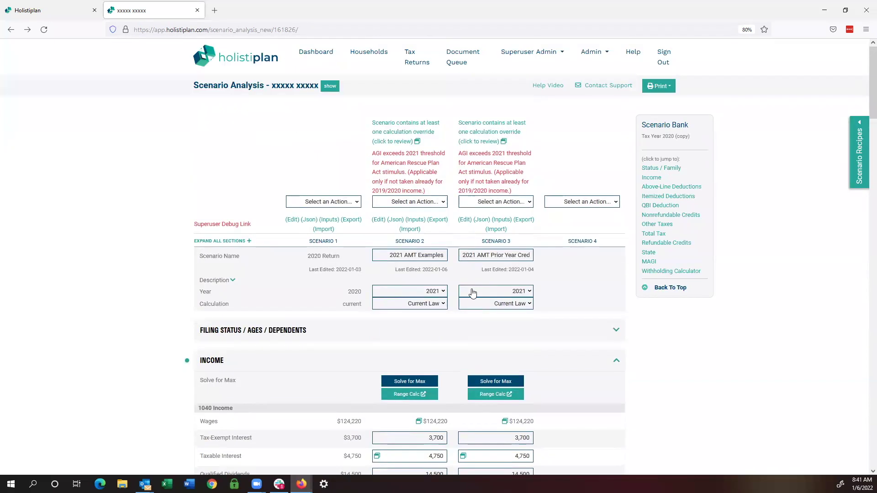